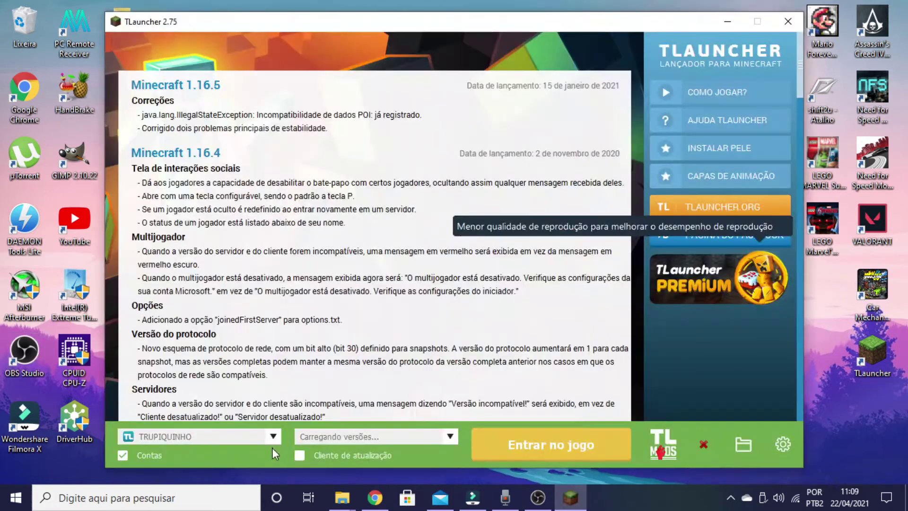
Open the launcher's account list and choose the option to configure accounts.
left_click(273, 441)
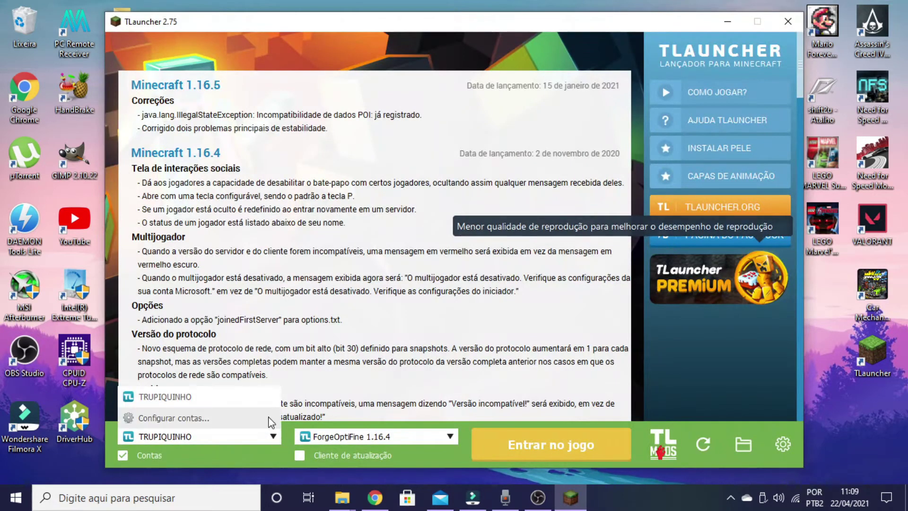
left_click(270, 422)
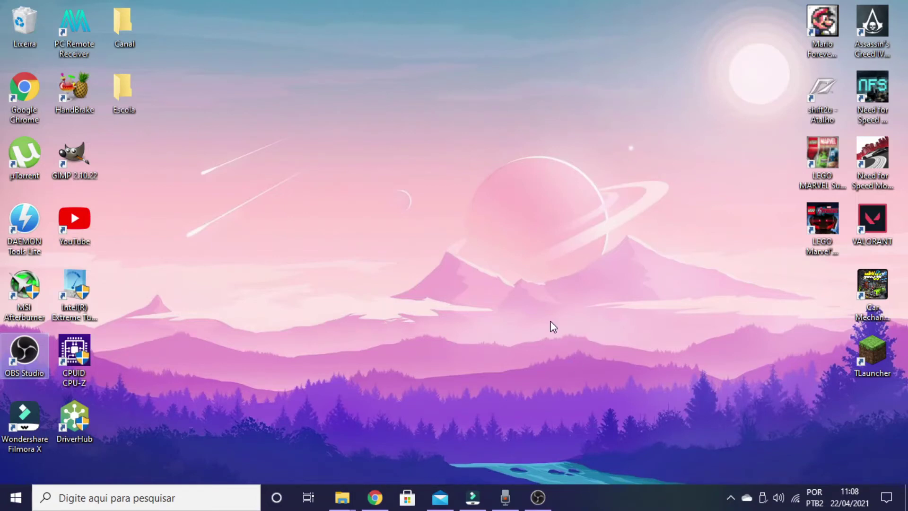
Switch to Chrome, search Google for tlauncher and open the TLauncher website from the results.
left_click(375, 497)
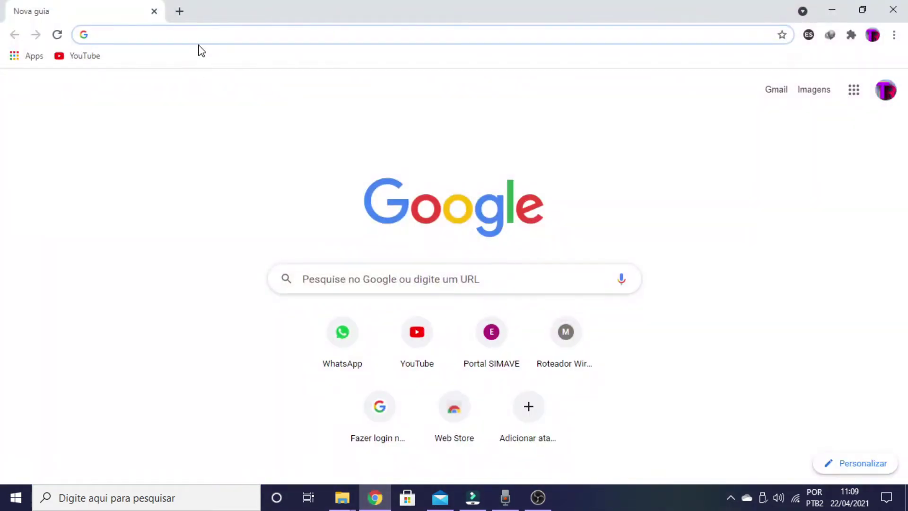
type("tlou")
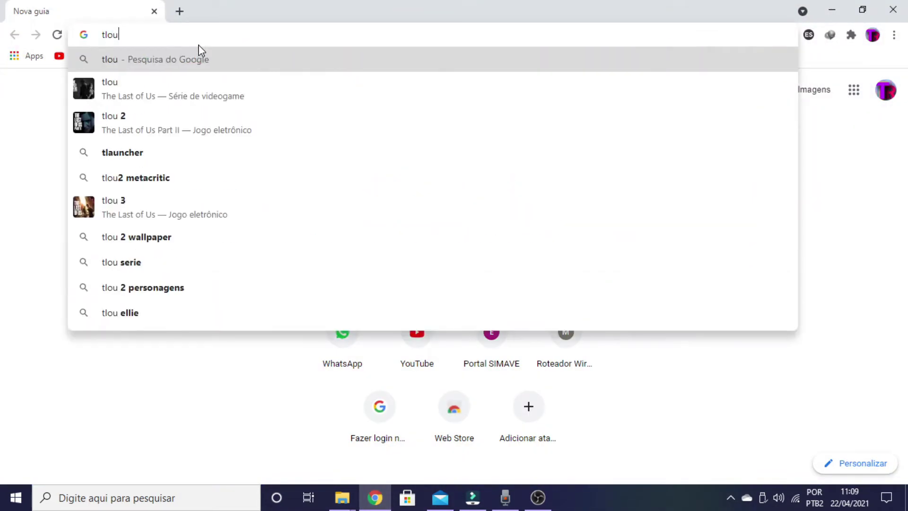
key("BackSpace")
key("BackSpace")
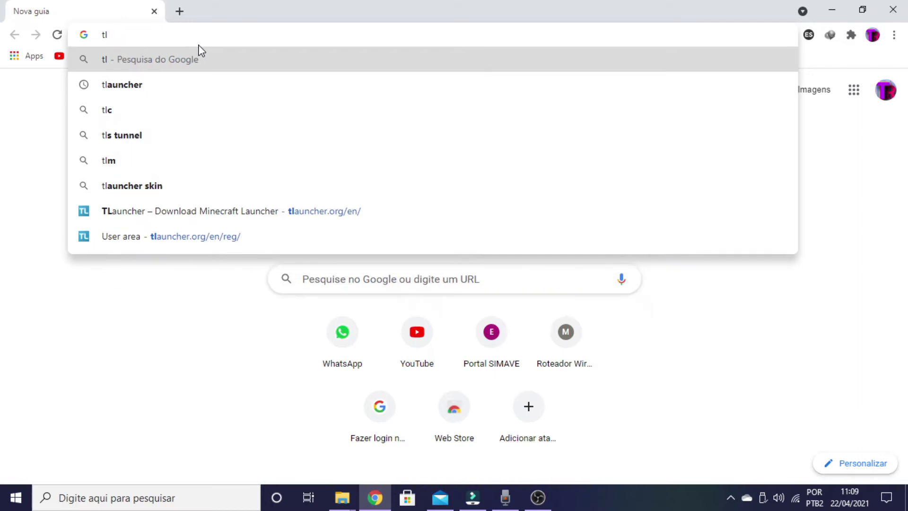
key("Down")
key("Return")
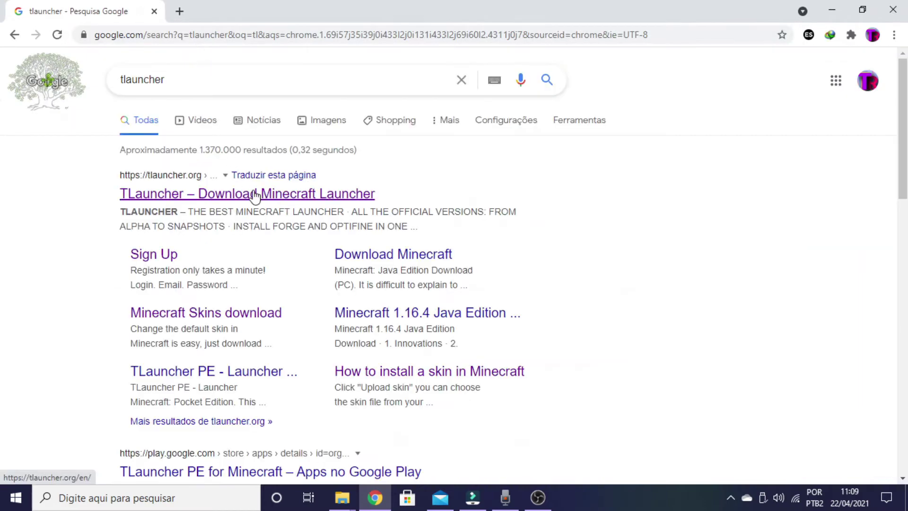
left_click(252, 194)
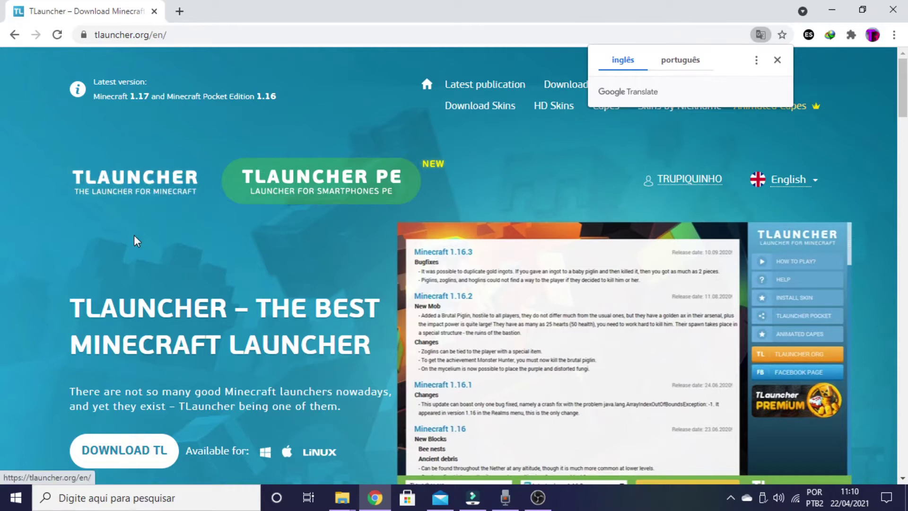
Download the Windows version of TLauncher from the site's platform selection.
scroll(131, 303, "down", 3)
left_click(128, 313)
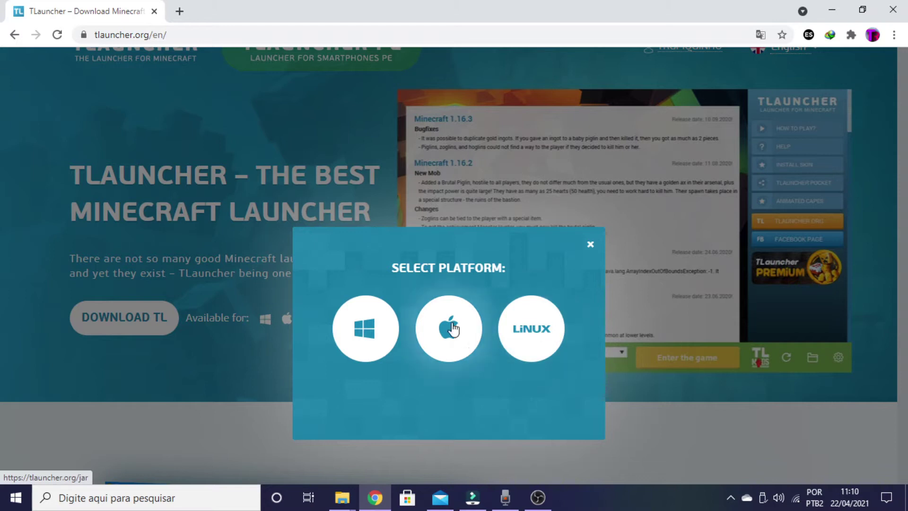
left_click(361, 321)
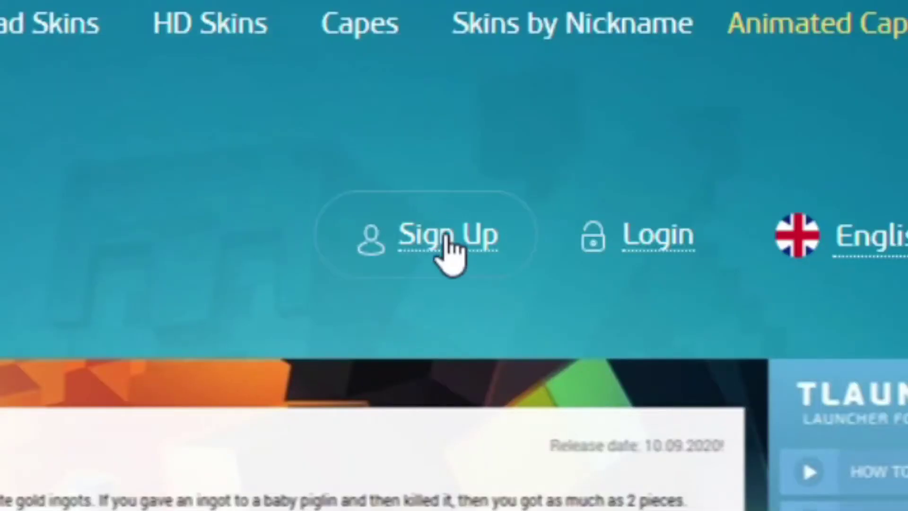
Open the account Sign Up page of the TLauncher website.
left_click(403, 238)
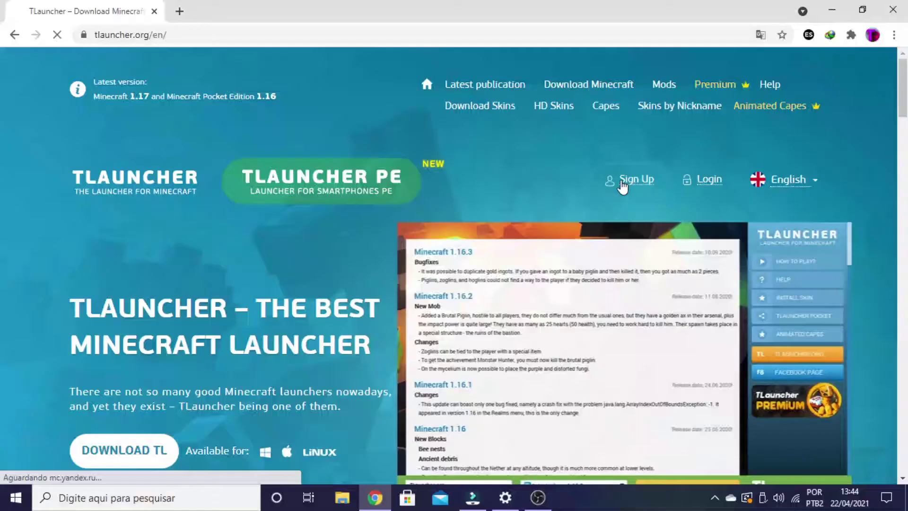
scroll(268, 247, "down", 4)
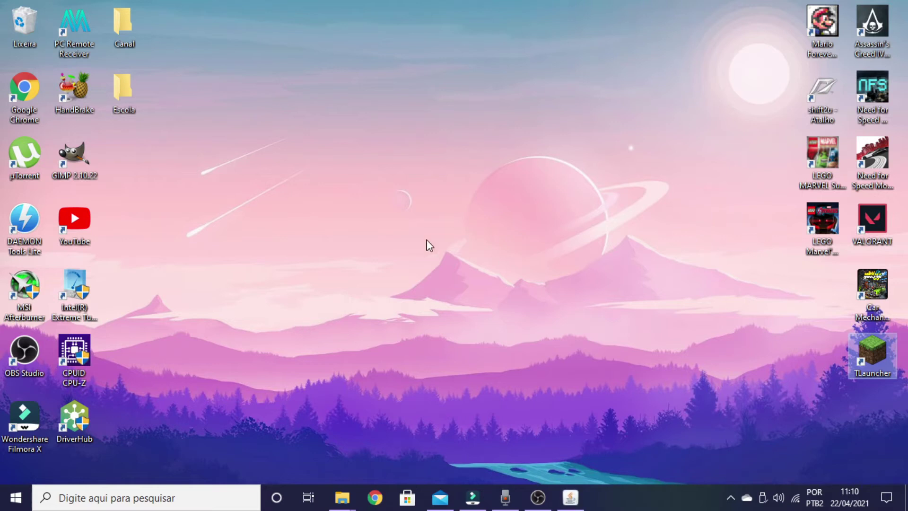
Switch to TLauncher and select Forge 1.16.4 as the Minecraft version.
left_click(577, 507)
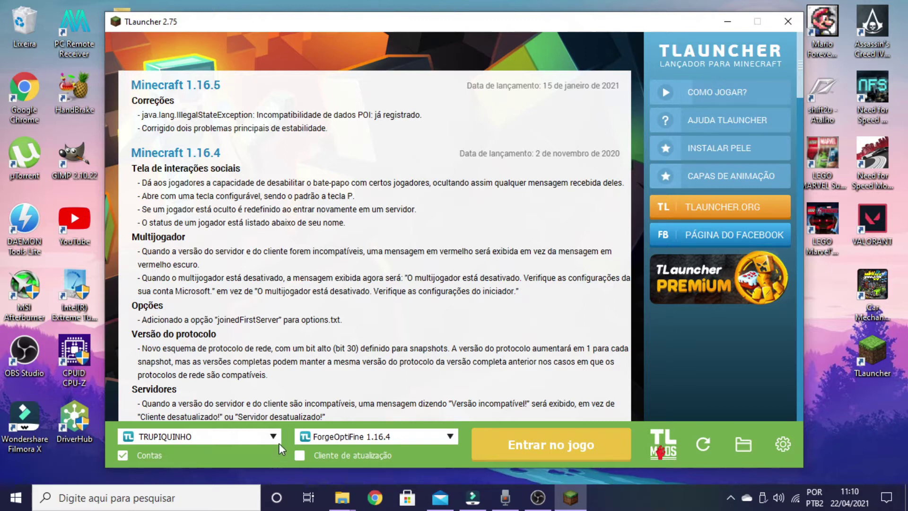
left_click(438, 441)
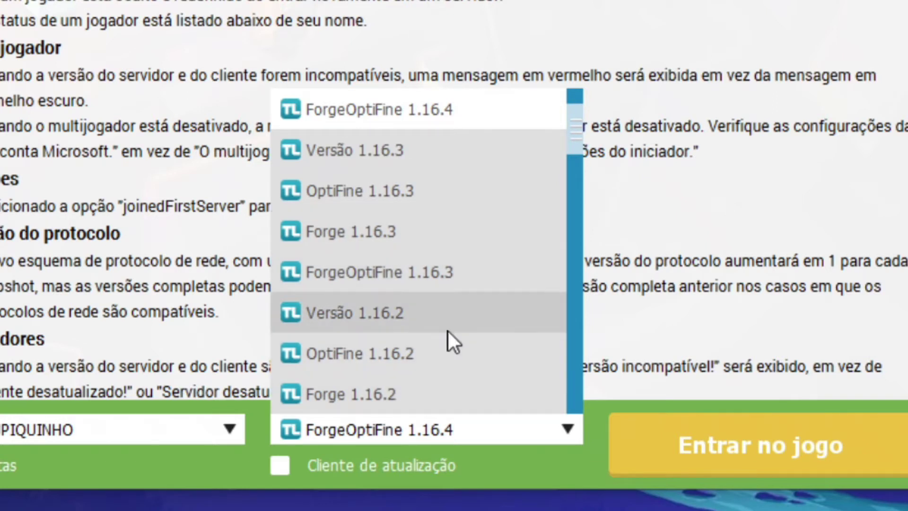
scroll(446, 333, "up", 1)
scroll(471, 360, "up", 1)
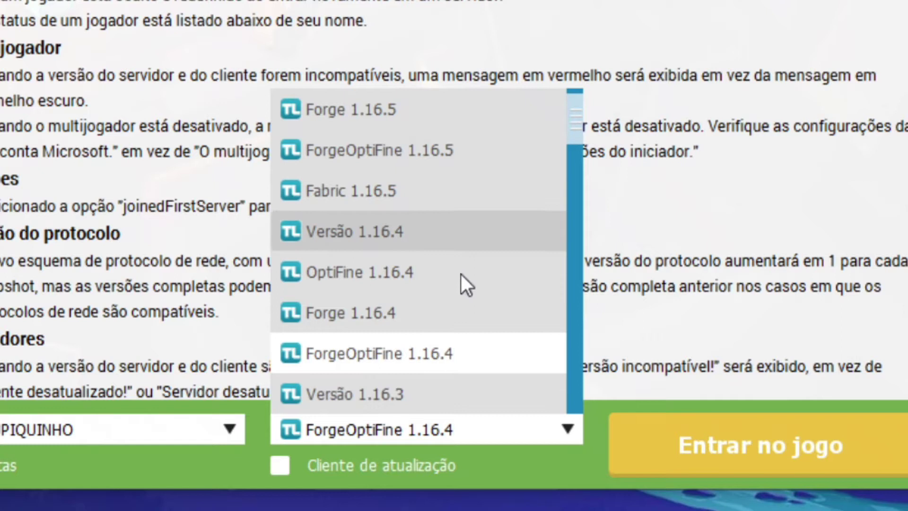
left_click(428, 315)
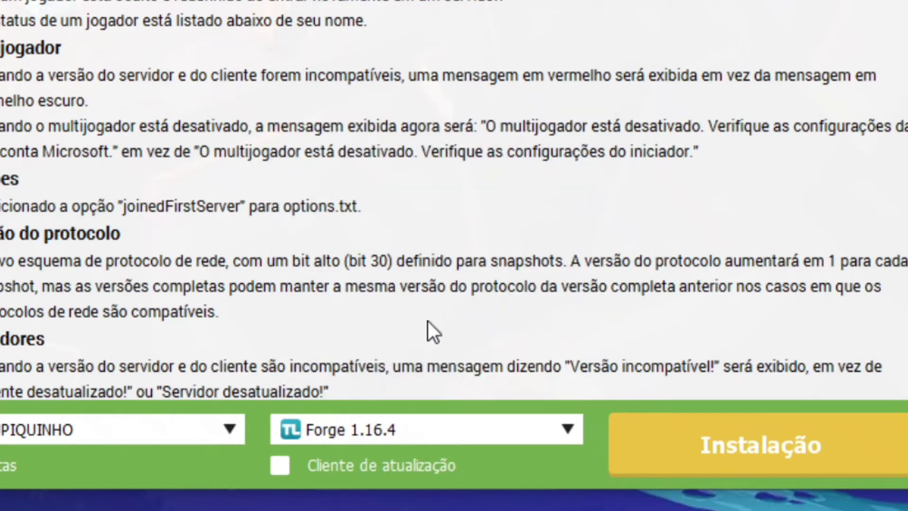
Alternate the game version between ForgeOptiFine 1.16.4 and Forge 1.16.4, ending with ForgeOptiFine 1.16.4 selected.
left_click(467, 429)
left_click(411, 341)
left_click(449, 427)
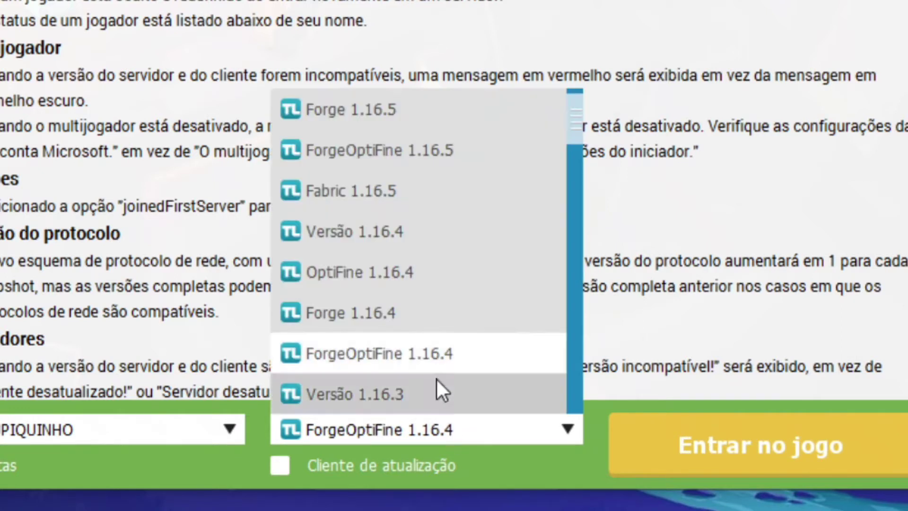
left_click(428, 316)
left_click(468, 427)
left_click(455, 314)
left_click(487, 418)
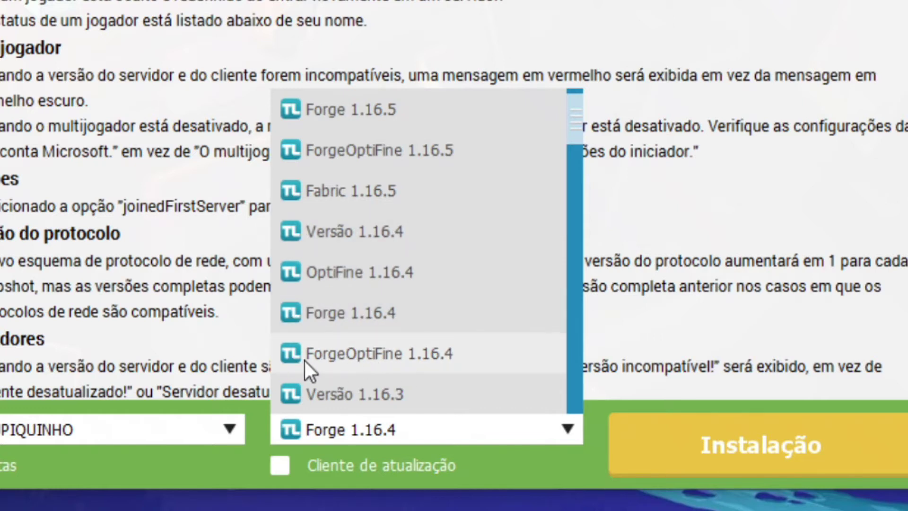
left_click(459, 358)
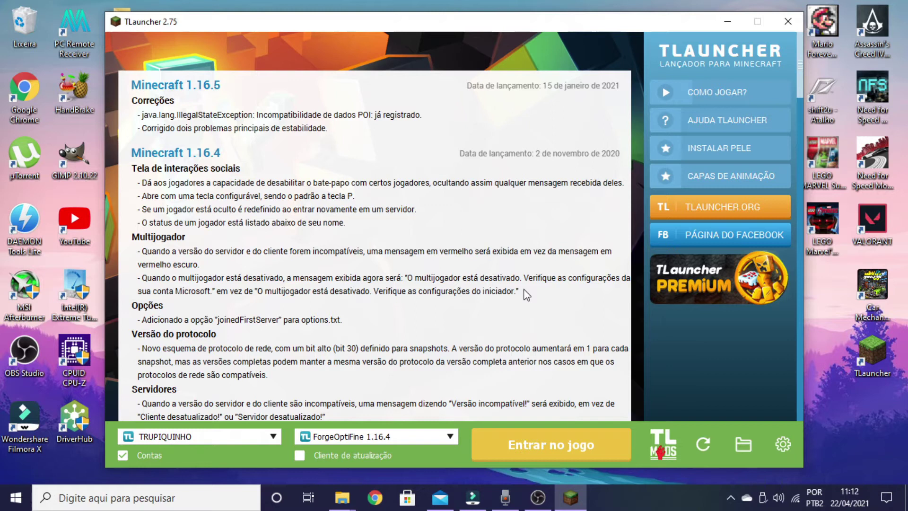
key("XF86AudioMute")
left_click(473, 497)
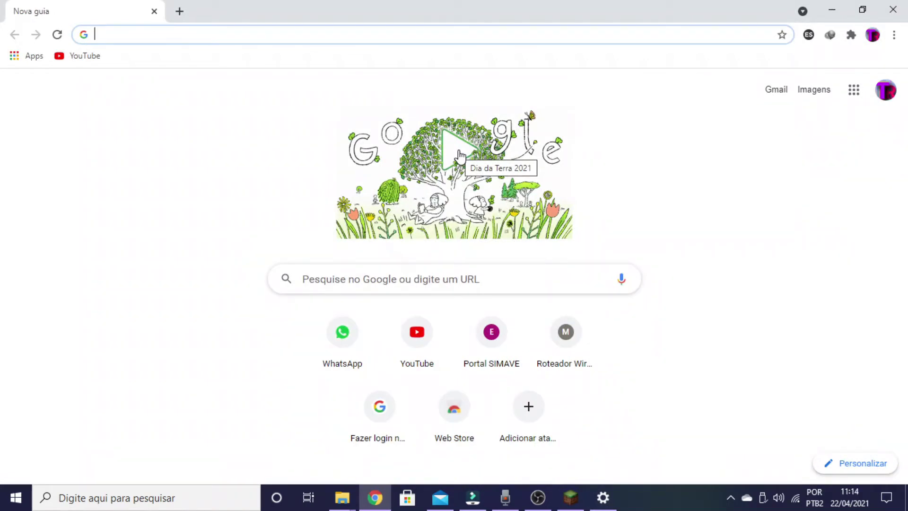
Search Google in Chrome for mods minecraft and open CurseForge's Minecraft Mods page.
left_click(262, 42)
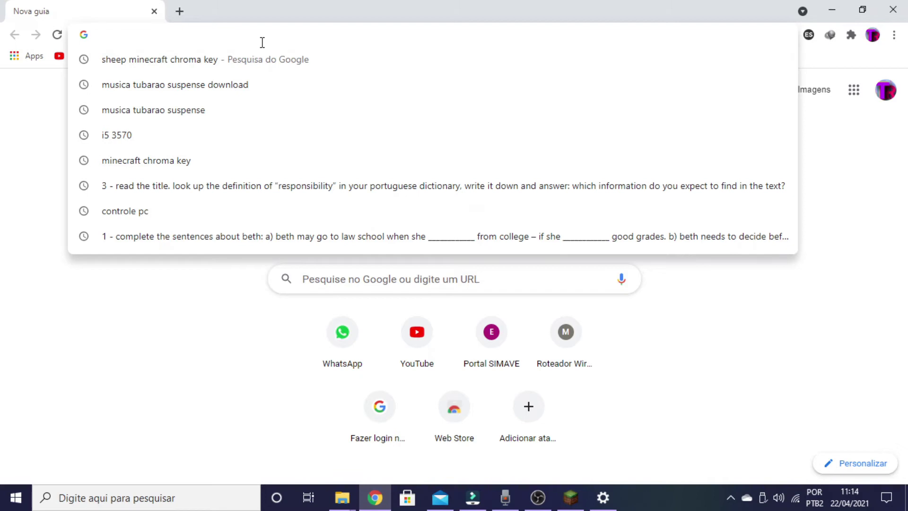
type("m")
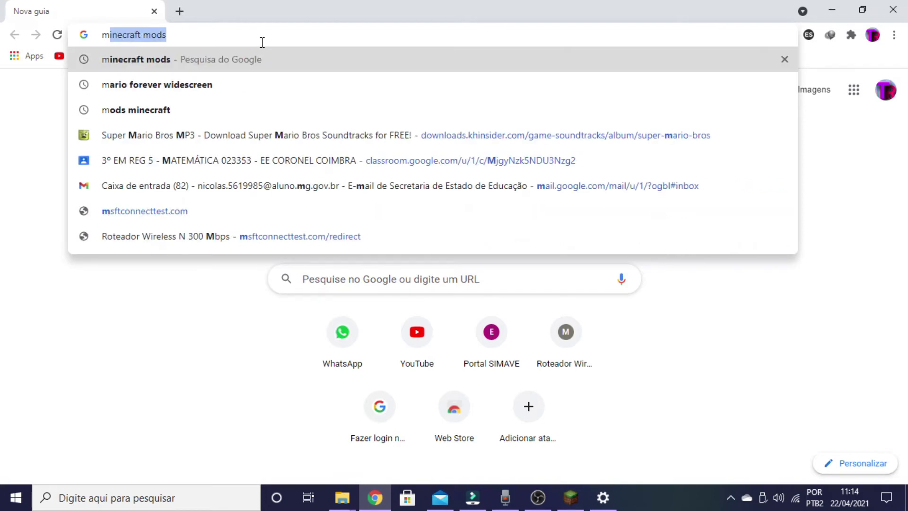
key("Down")
key("Down")
key("Return")
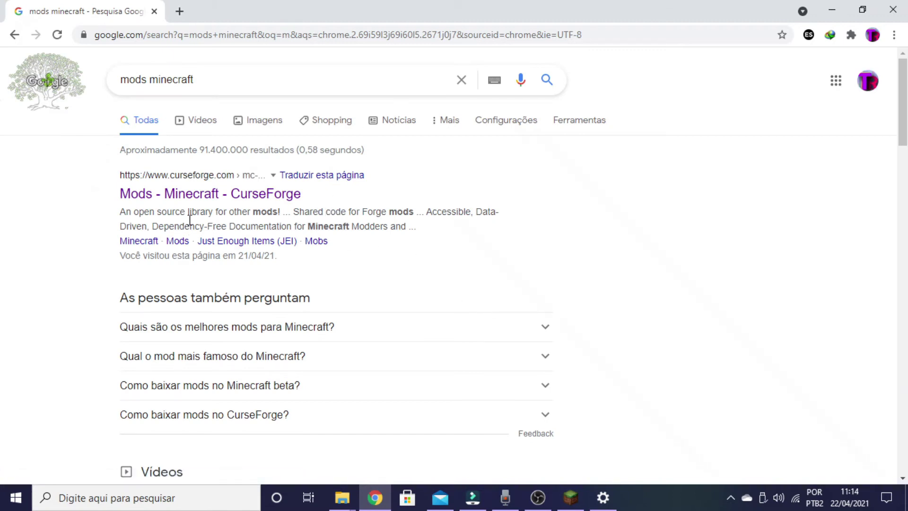
left_click(242, 197)
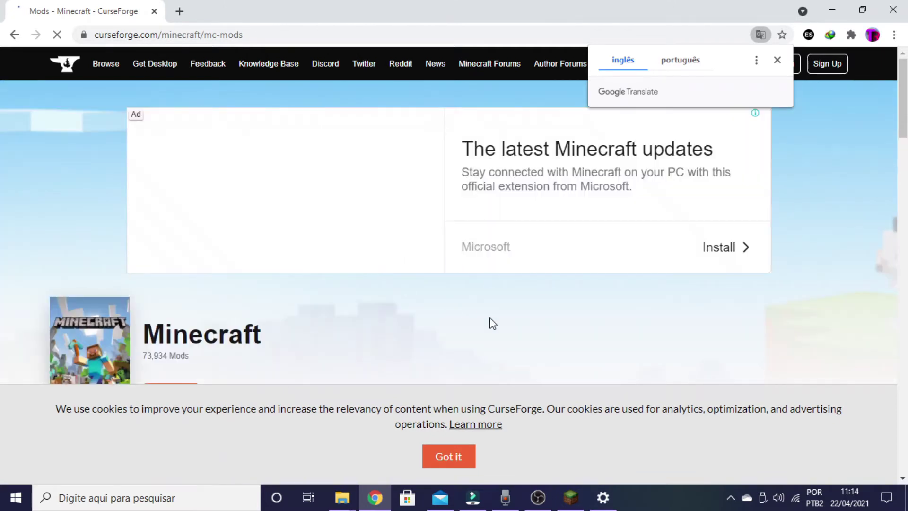
Browse the All Mods list on CurseForge and open the Biomes O' Plenty mod.
scroll(513, 305, "down", 3)
scroll(300, 284, "down", 3)
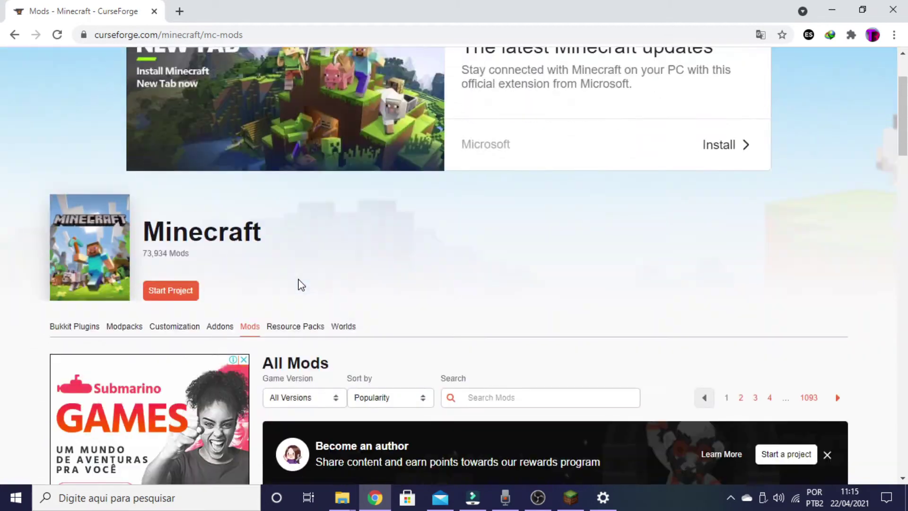
scroll(325, 260, "down", 5)
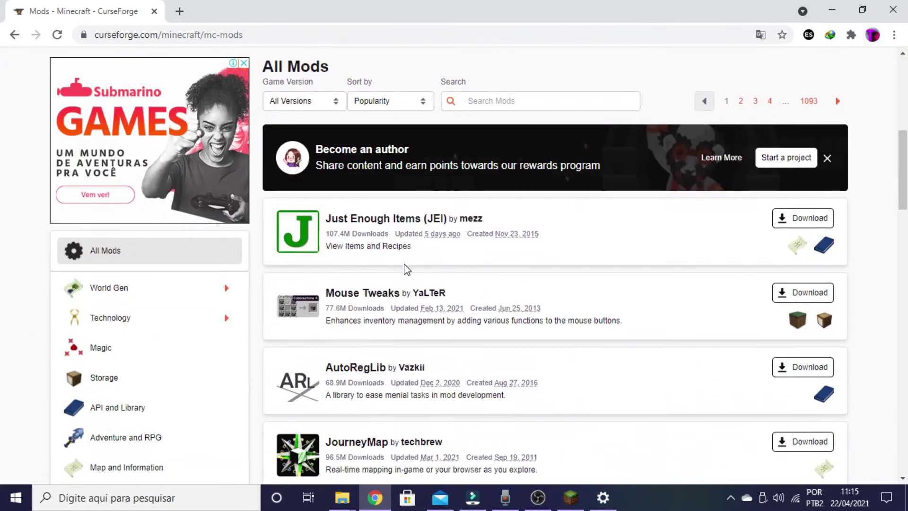
scroll(323, 187, "down", 9)
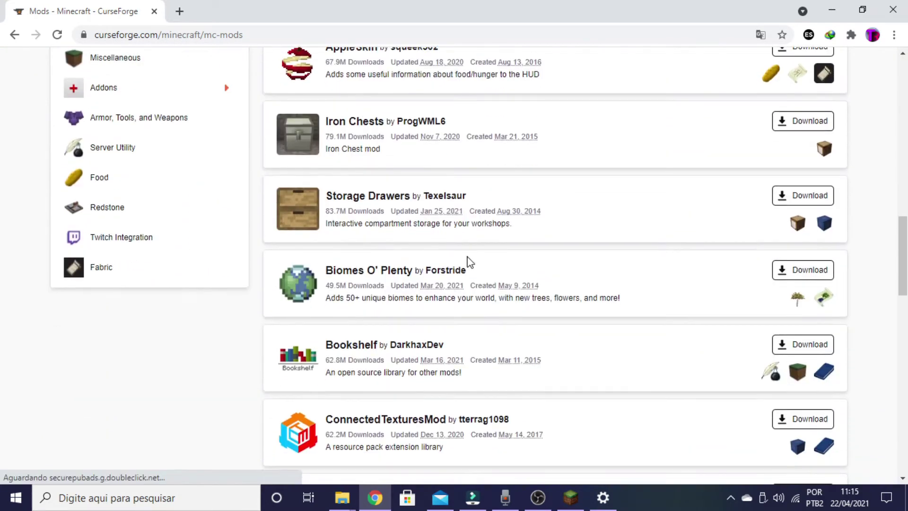
left_click(527, 319)
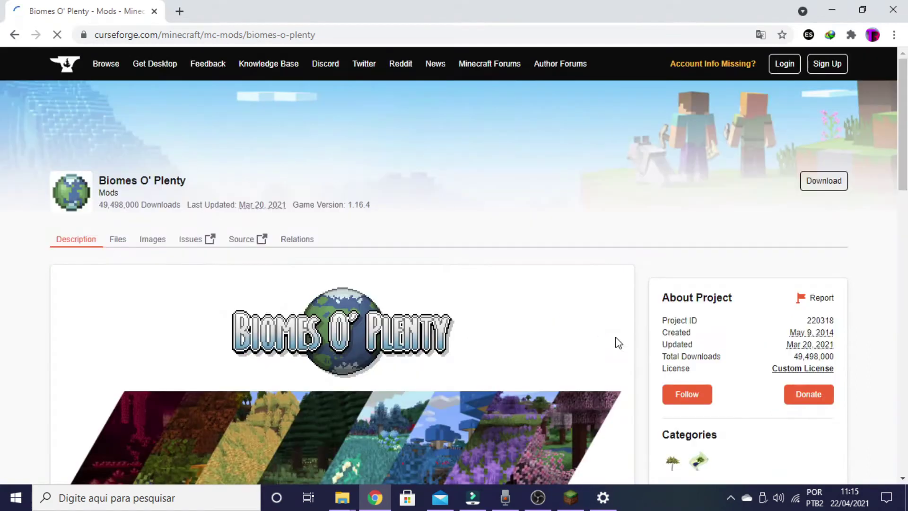
Examine the Biomes O' Plenty description and the Recent Files offered for each Minecraft version.
scroll(783, 338, "down", 1)
scroll(776, 329, "down", 5)
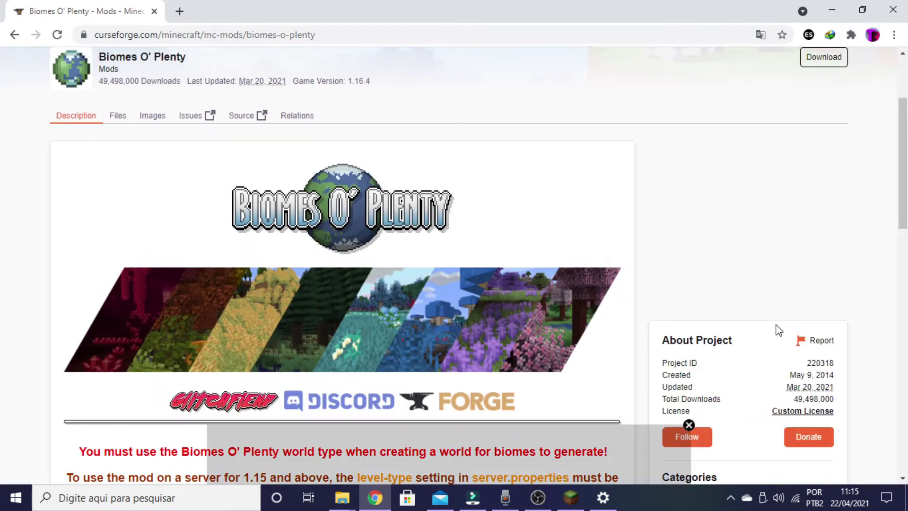
scroll(734, 381, "down", 7)
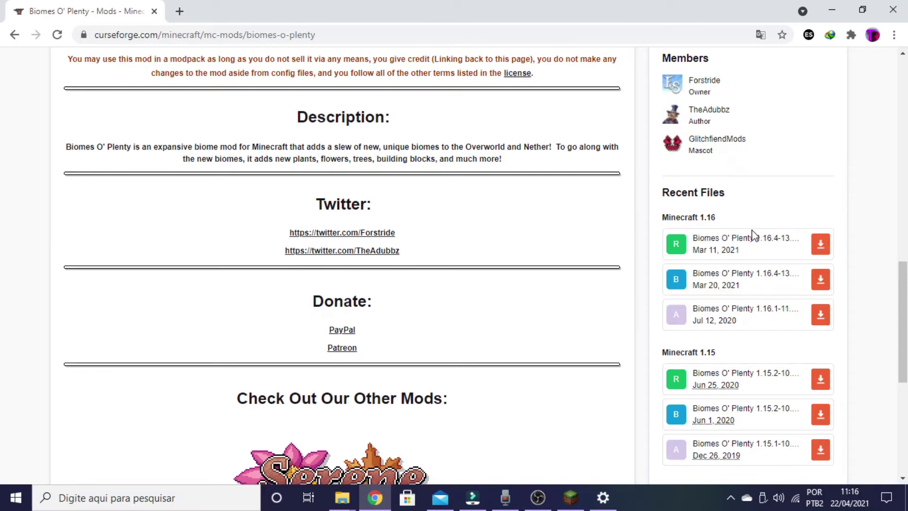
scroll(757, 284, "down", 5)
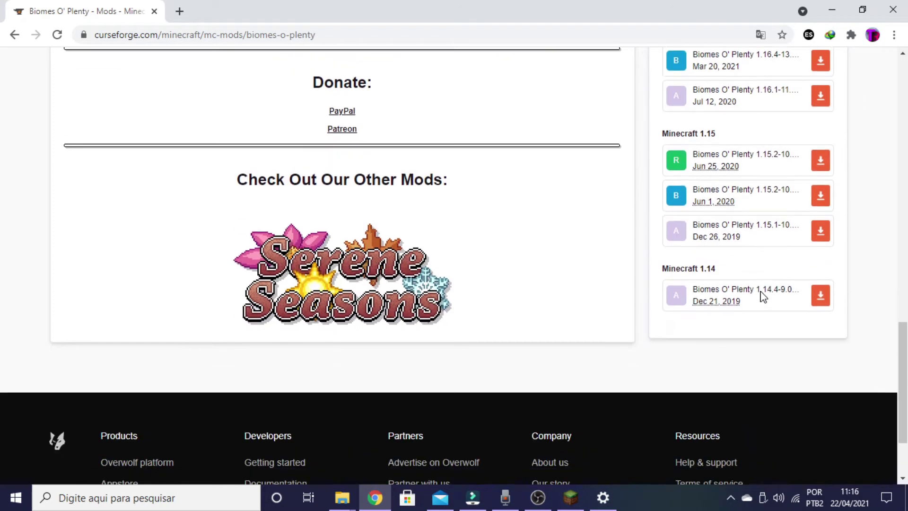
scroll(748, 307, "up", 5)
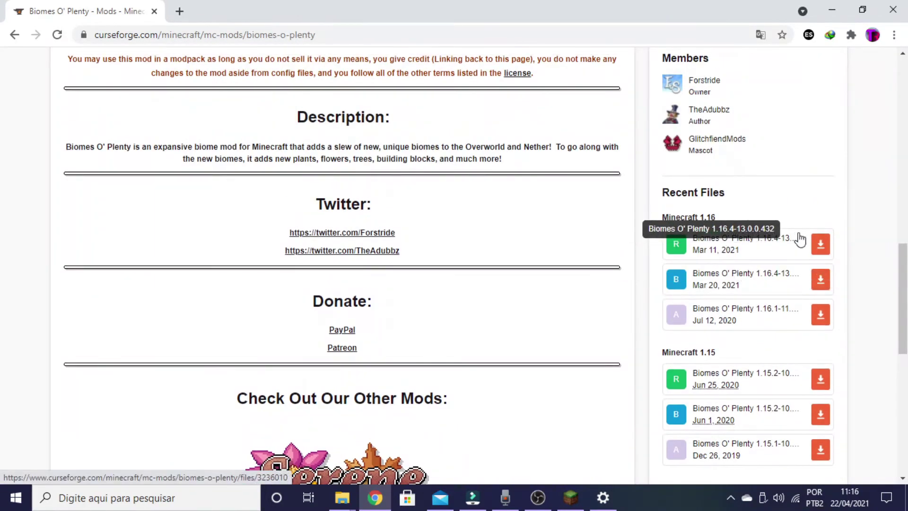
scroll(804, 267, "up", 7)
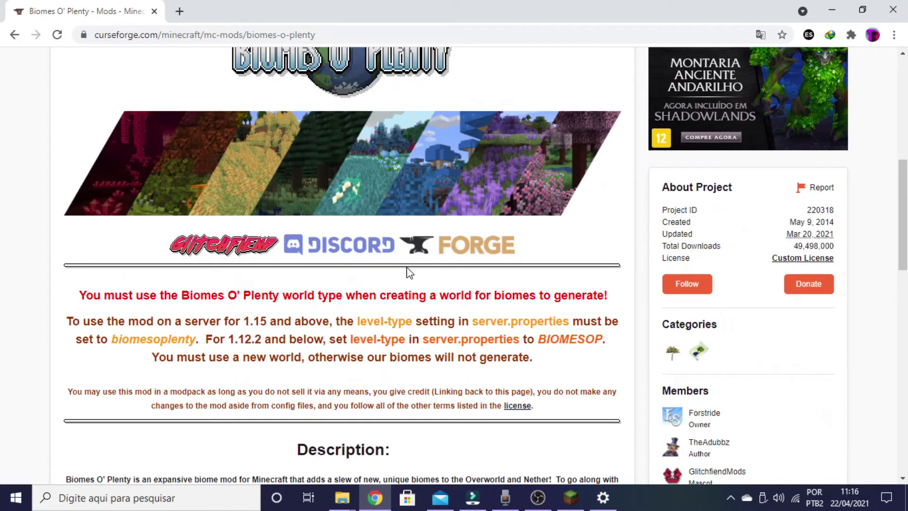
scroll(719, 363, "down", 4)
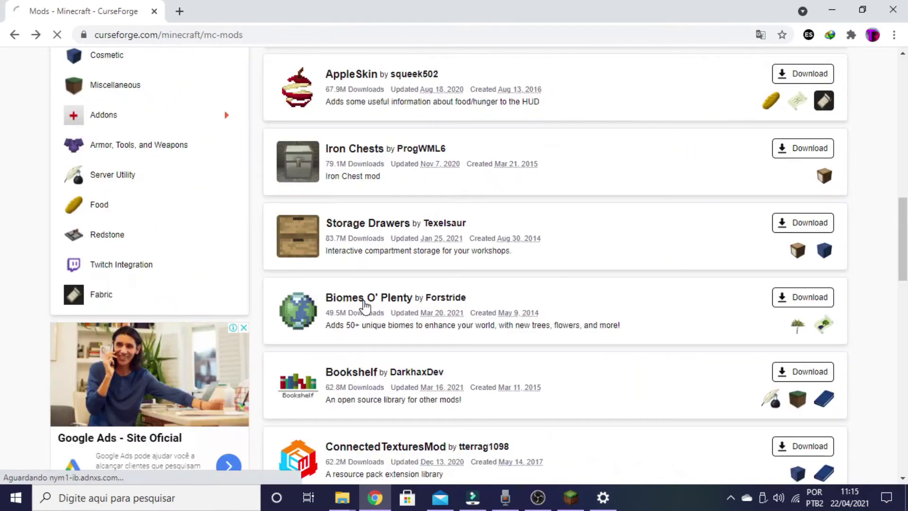
Reopen the Biomes O' Plenty project page from the mods list and view its description.
left_click(364, 305)
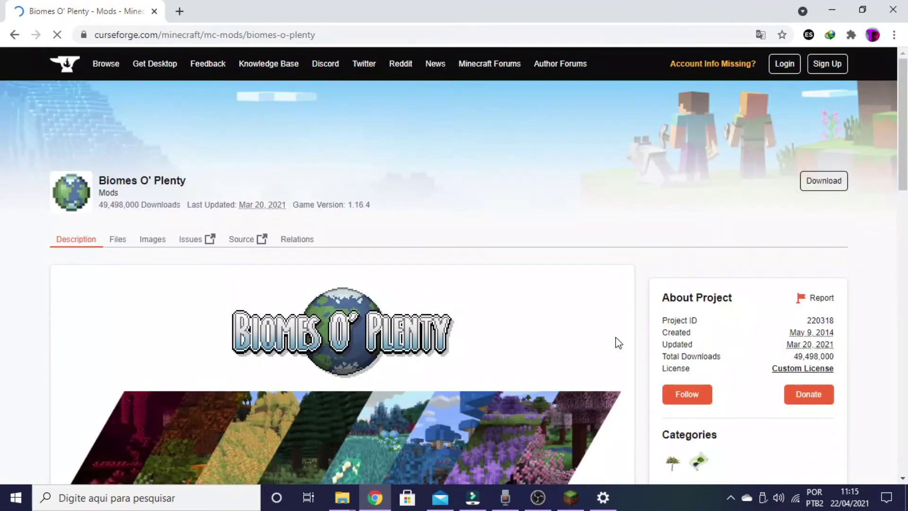
scroll(783, 335, "down", 3)
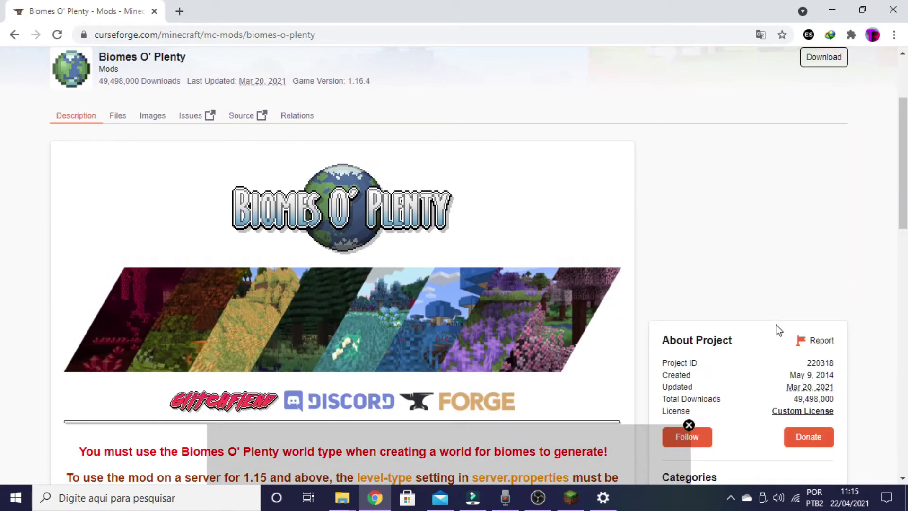
Download the Biomes O' Plenty mod .jar file for Minecraft 1.16.4 from its CurseForge project page.
scroll(777, 329, "down", 1)
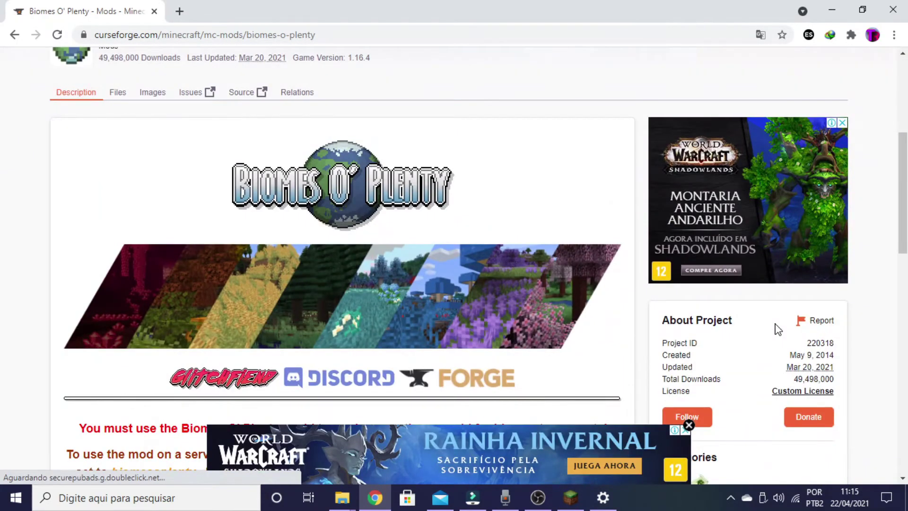
scroll(778, 329, "down", 2)
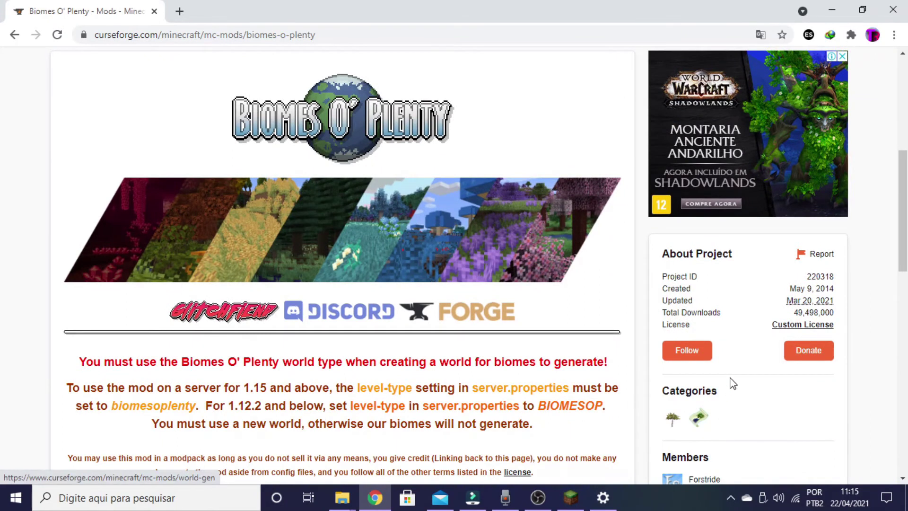
scroll(731, 383, "down", 4)
scroll(758, 357, "down", 1)
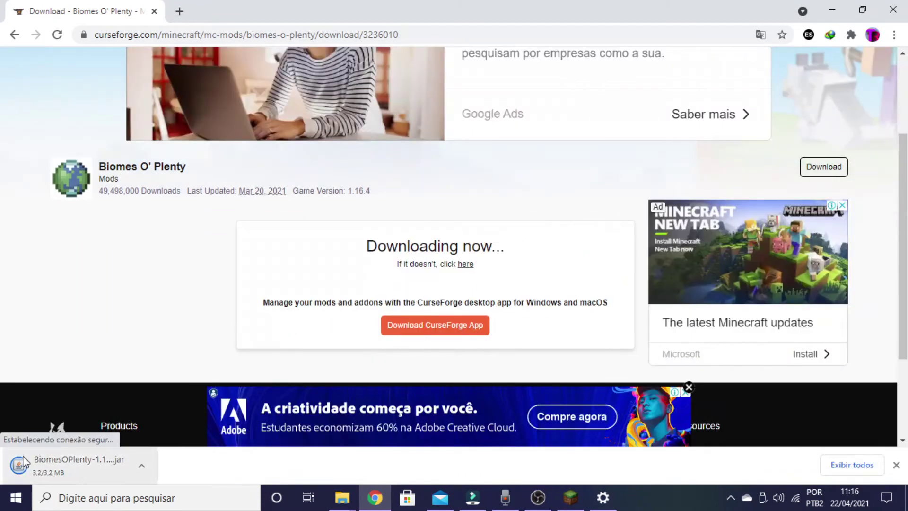
left_click(286, 466)
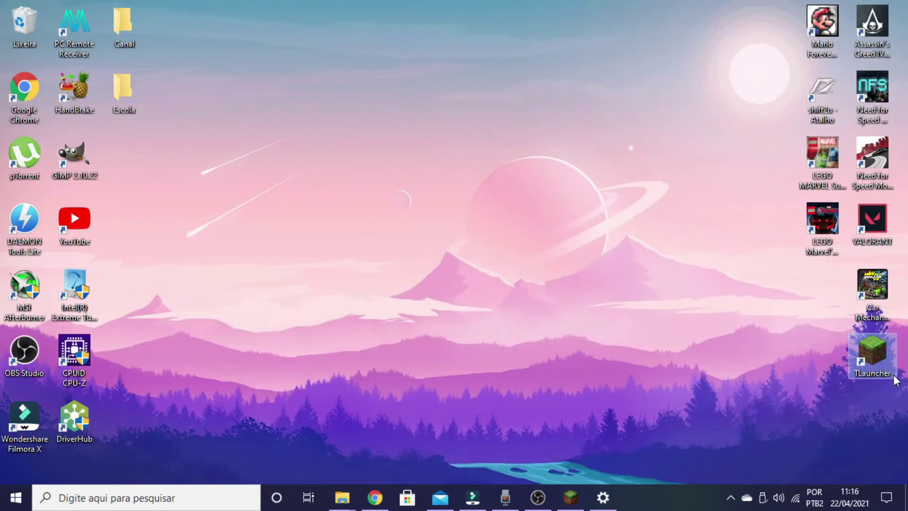
Open the file location of the TLauncher desktop shortcut and enter the mods folder inside .minecraft.
left_click(890, 363)
double_click(885, 362)
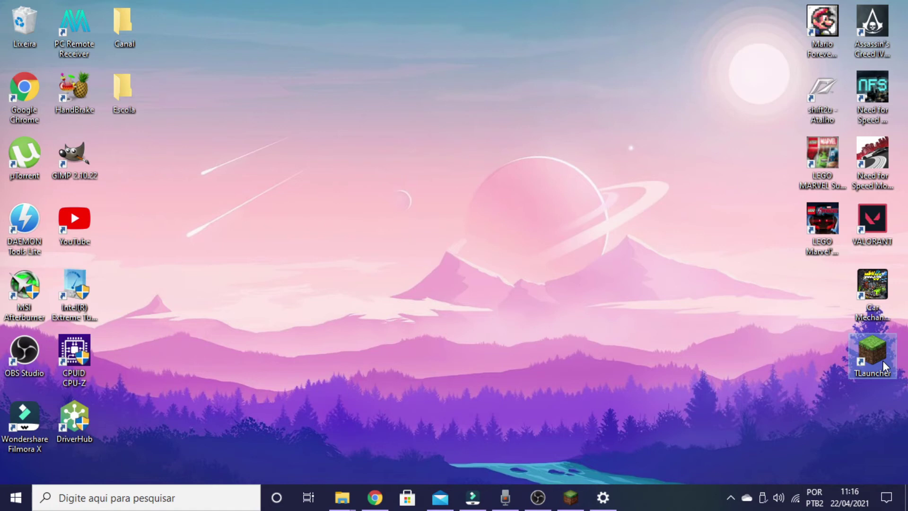
right_click(854, 361)
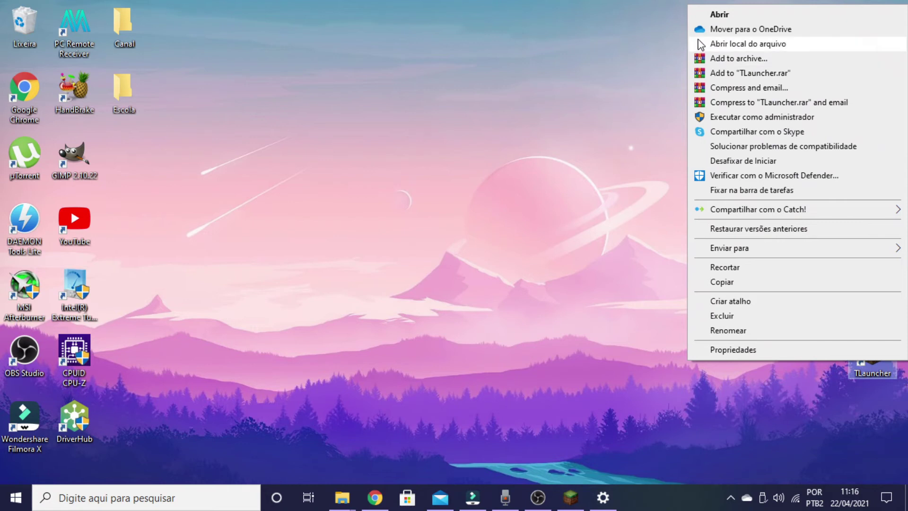
left_click(748, 43)
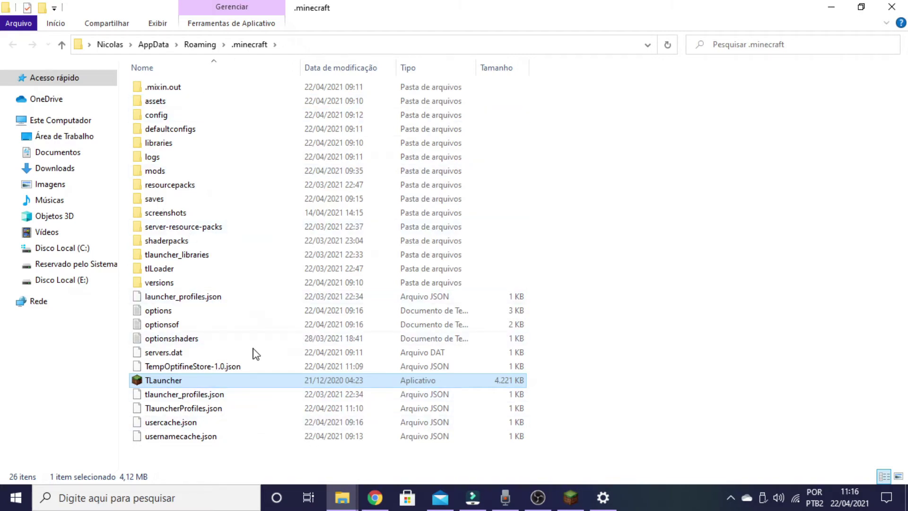
left_click(212, 176)
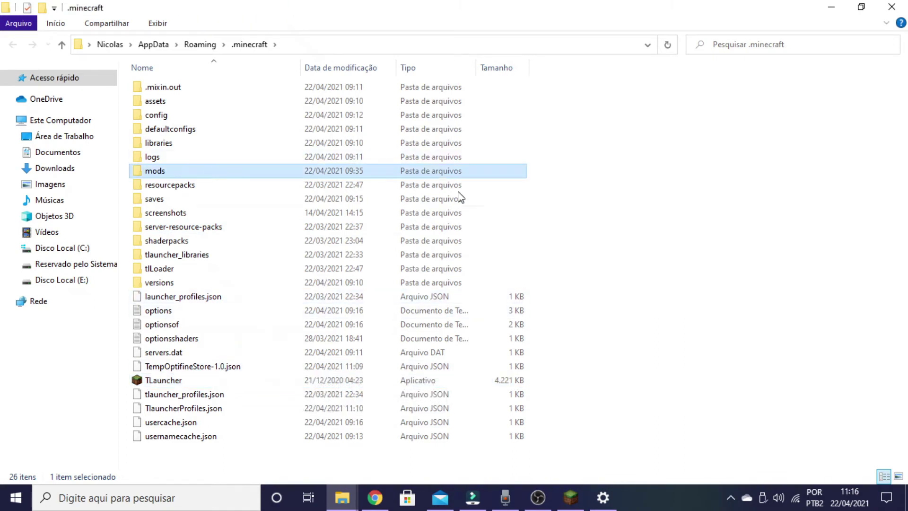
double_click(345, 172)
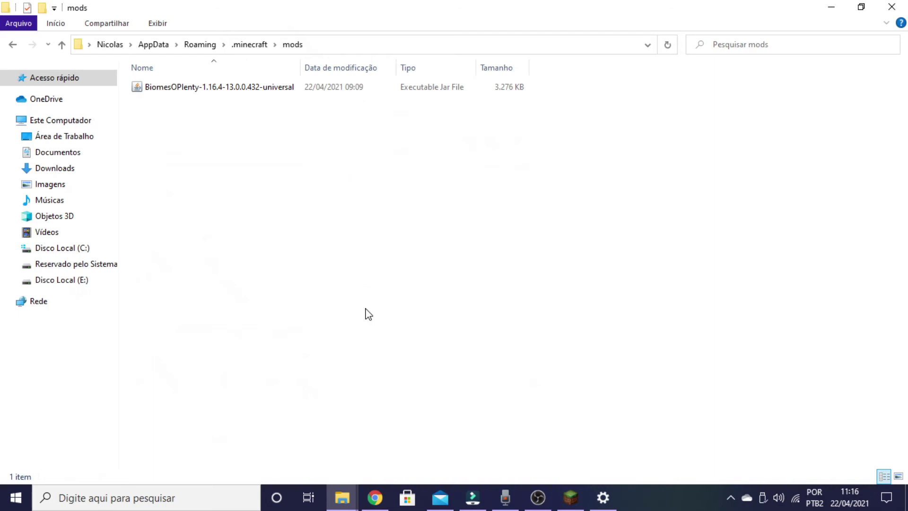
Copy the downloaded BiomesOPlenty .jar file from Chrome's downloads into the .minecraft mods folder.
left_click(375, 497)
left_click_drag(122, 461, 360, 149)
Switch to TLauncher and start the game with the ForgeOptiFine 1.16.4 version.
left_click(571, 497)
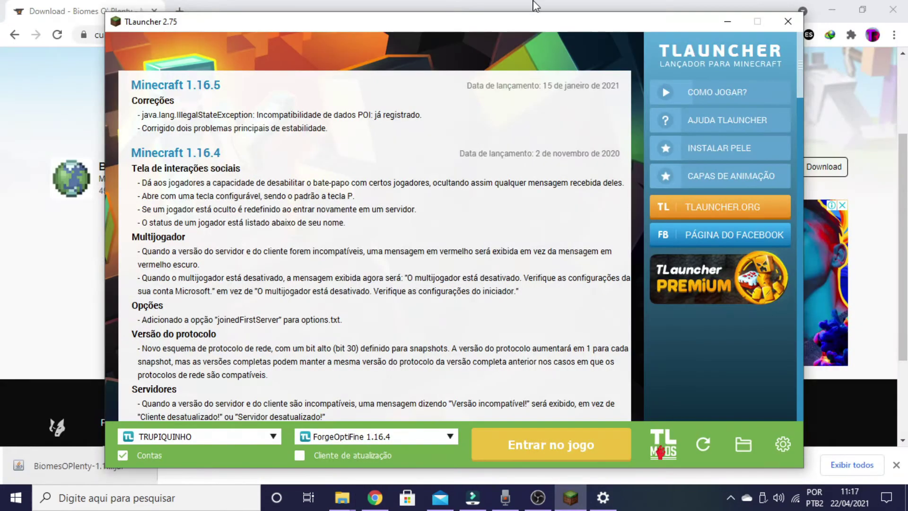
left_click(448, 434)
left_click(531, 449)
left_click(492, 441)
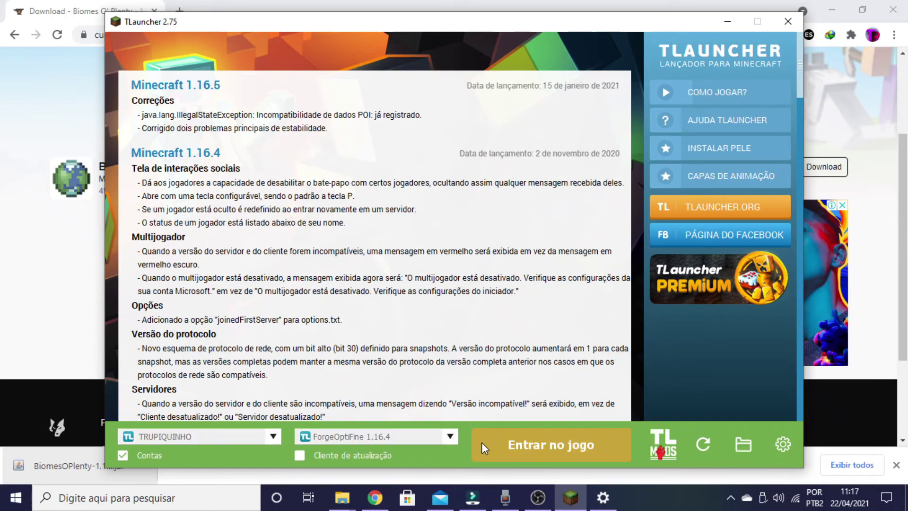